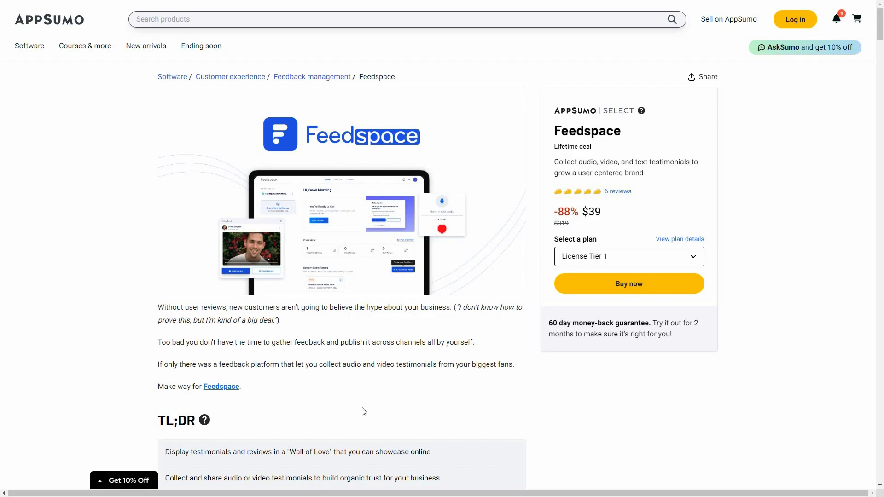
# - Review the Feedspace lifetime deal's plans and features, switching the third pricing card to License Tier 4
pyautogui.scroll(-1, 239, 89)
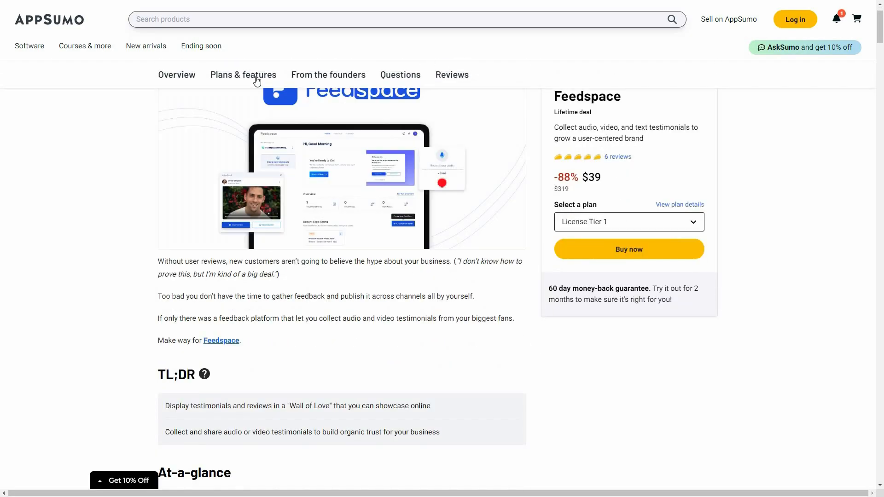
pyautogui.scroll(-10, 259, 378)
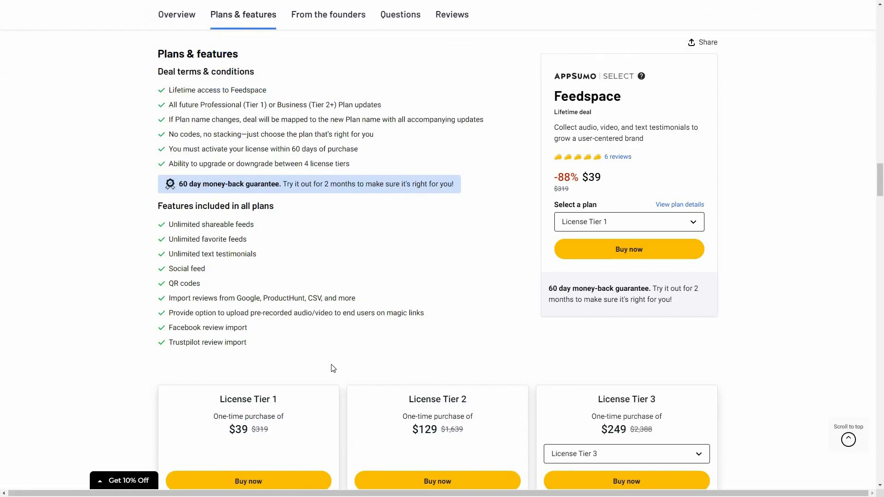
pyautogui.scroll(-4, 766, 408)
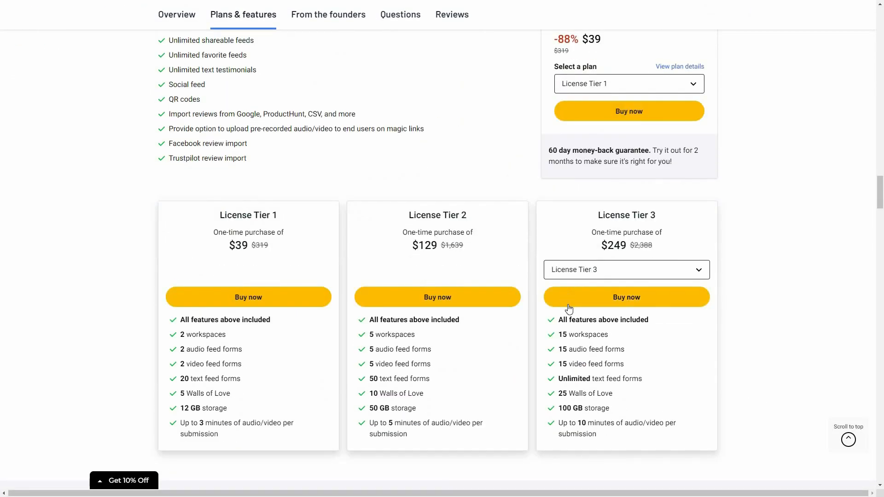
pyautogui.click(602, 270)
pyautogui.press('Return')
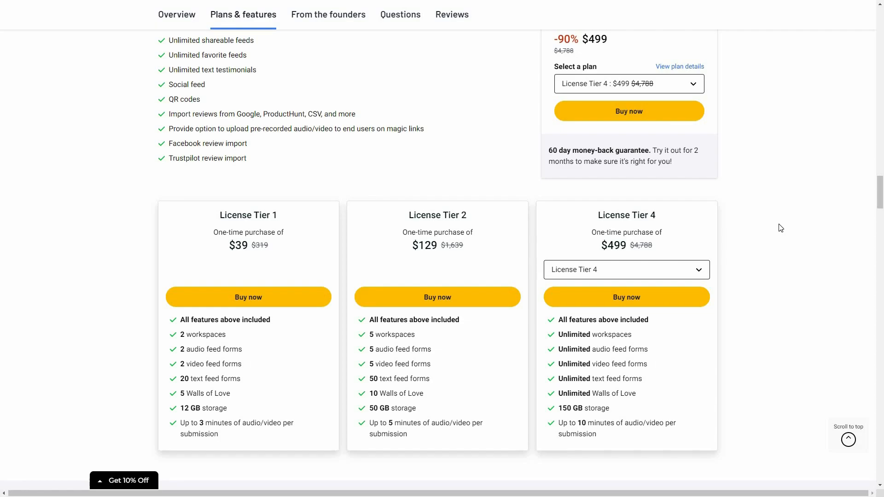
pyautogui.scroll(1, 780, 228)
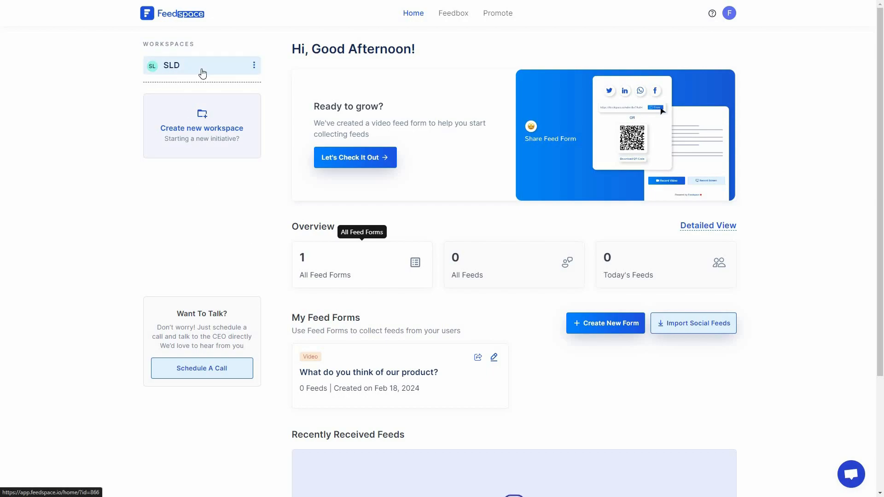
# - View the SLD workspace's edit page with its logo, name and description settings, and return to the home page
pyautogui.click(254, 66)
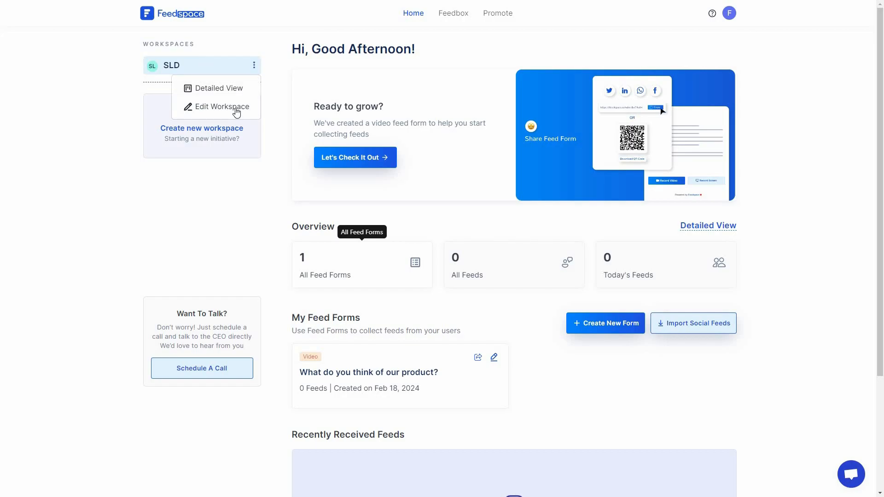
pyautogui.click(236, 107)
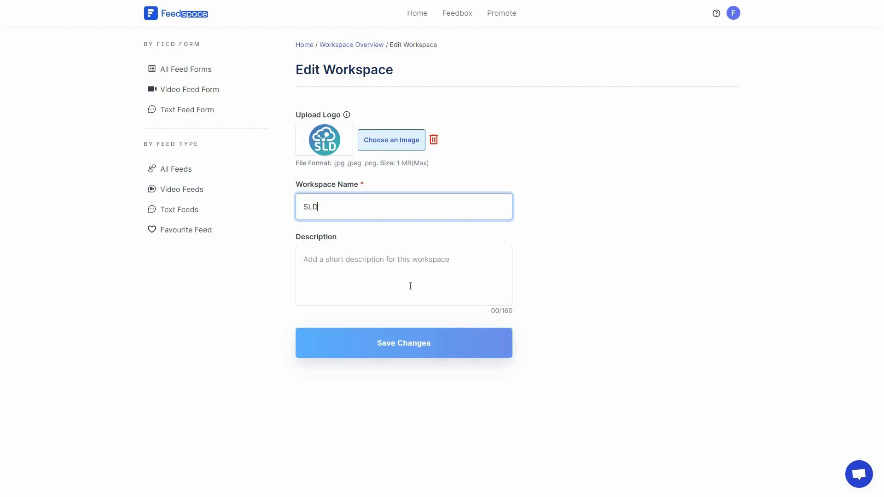
pyautogui.click(418, 14)
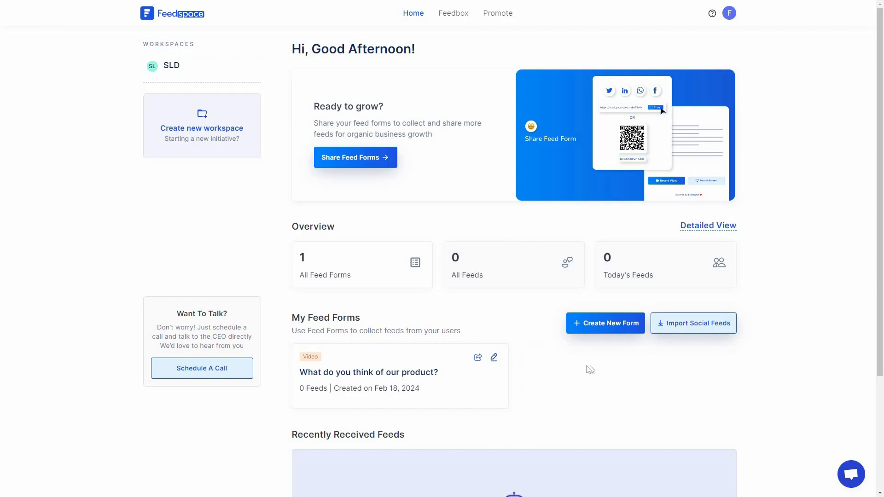
# - View the form types offered for a new feed form and close the chooser without picking one
pyautogui.scroll(-1, 585, 366)
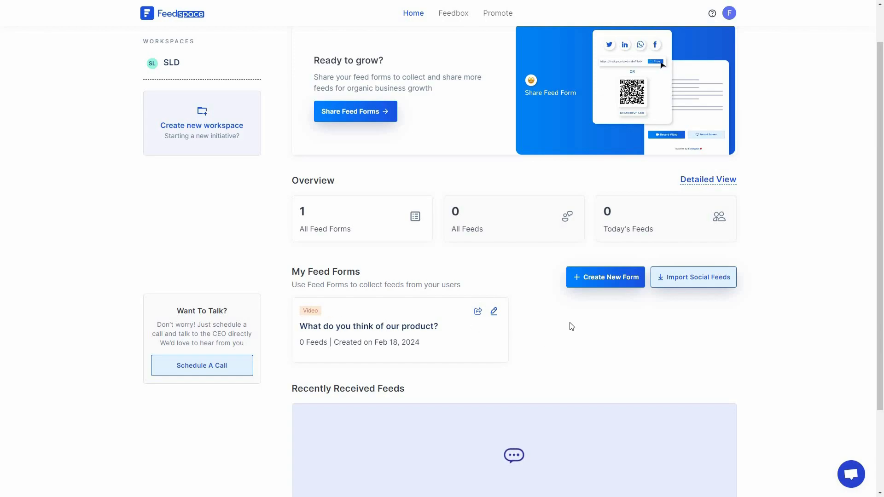
pyautogui.click(620, 282)
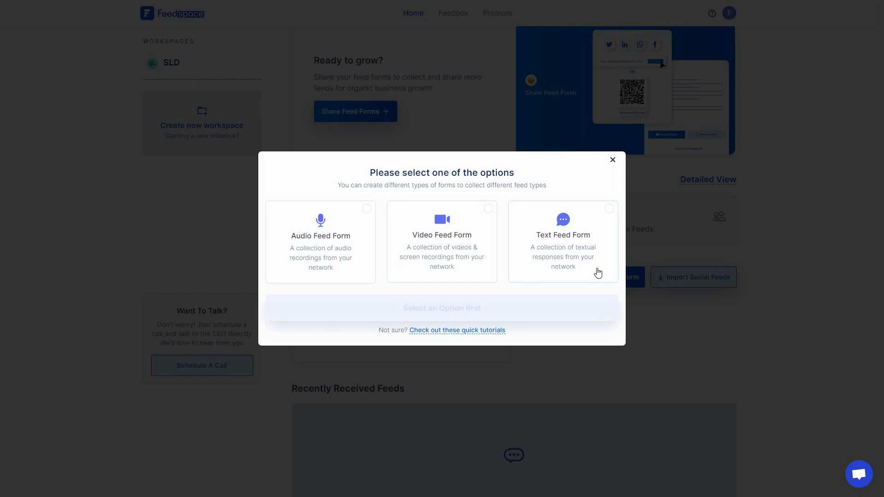
pyautogui.click(613, 159)
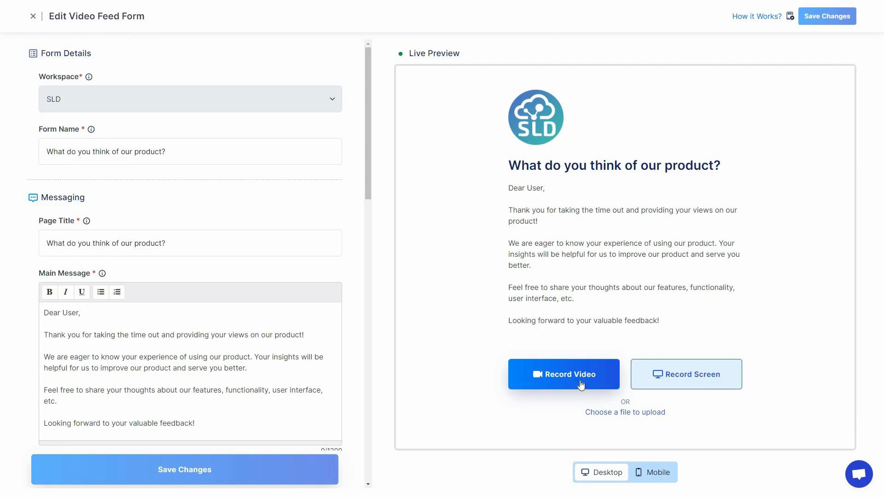
# - Check the video feed form's live preview in the mobile layout and return it to the desktop layout
pyautogui.click(685, 383)
pyautogui.click(665, 477)
pyautogui.scroll(-2, 671, 409)
pyautogui.click(607, 473)
# - Compare the heading in the live preview with the Page Title setting under Messaging
pyautogui.moveTo(509, 165); pyautogui.dragTo(721, 167)
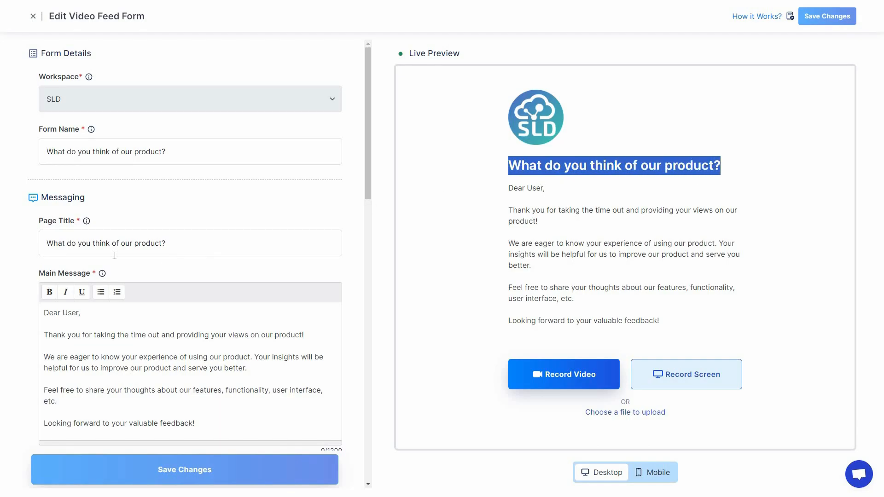
pyautogui.click(181, 241)
pyautogui.hotkey('ctrl', 'a')
pyautogui.press('End')
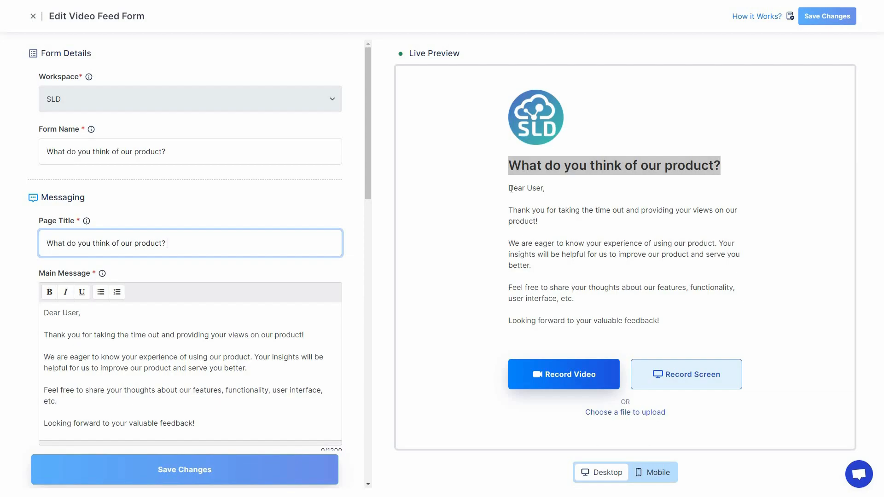
# - Delete the "Dear User," greeting and the blank line after it from the form's main message
pyautogui.moveTo(509, 187); pyautogui.dragTo(552, 344)
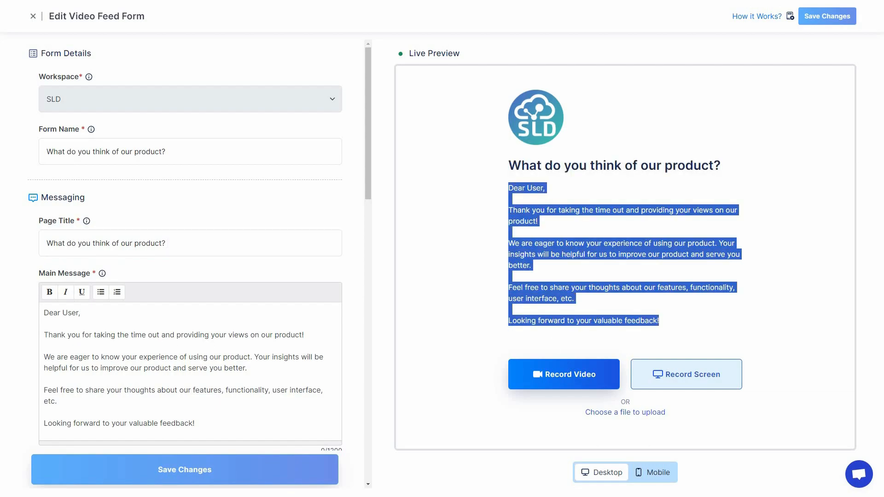
pyautogui.click(187, 369)
pyautogui.scroll(-1, 101, 291)
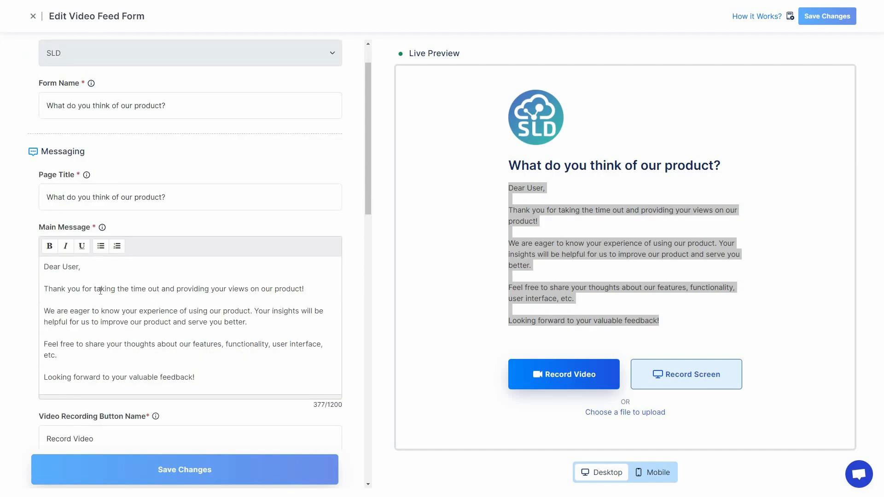
pyautogui.keyDown('shift'); pyautogui.click(85, 269); pyautogui.keyUp('shift')
pyautogui.press('BackSpace')
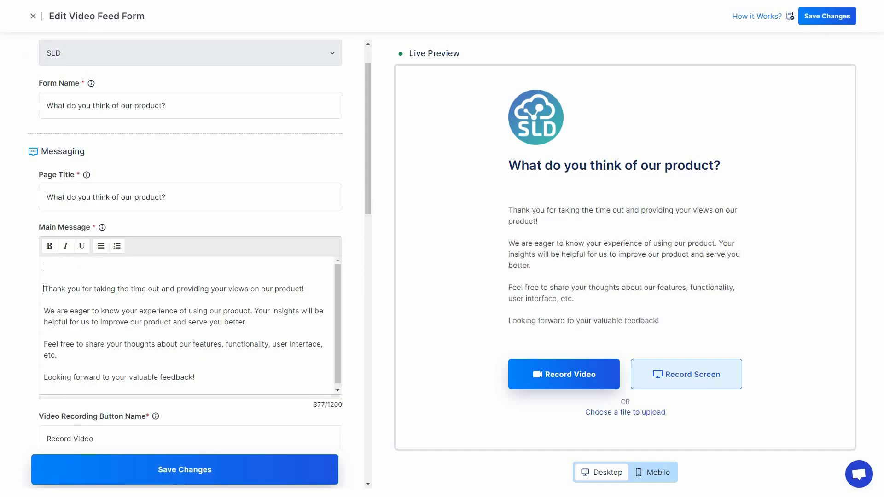
pyautogui.press('BackSpace')
pyautogui.press('BackSpace')
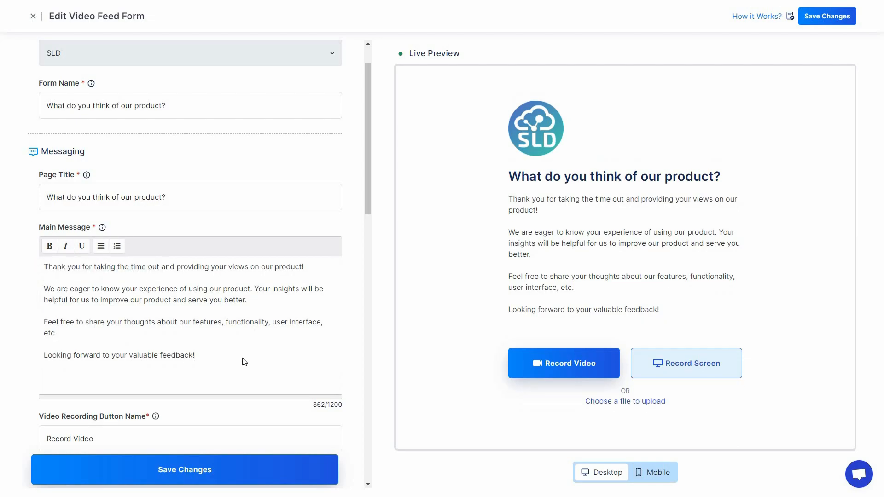
# - Rename the video recording button to "Record Video Now" and hide the screen recording button
pyautogui.scroll(-4, 118, 282)
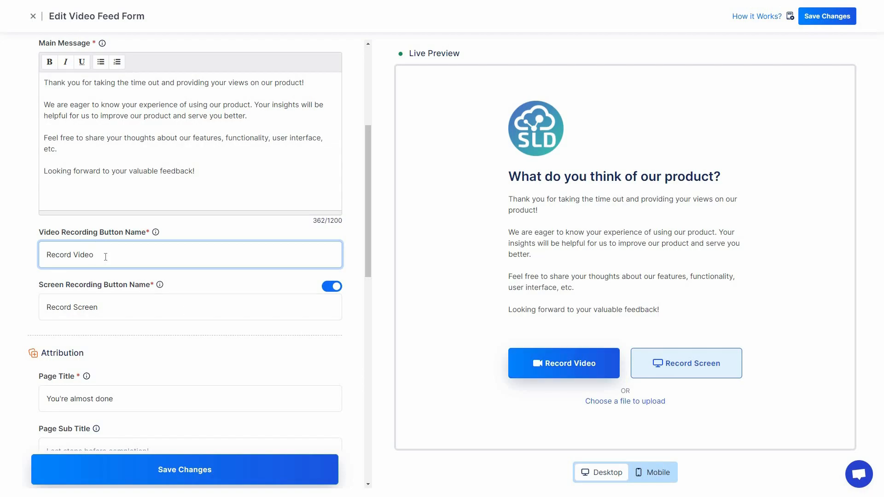
pyautogui.write('Now')
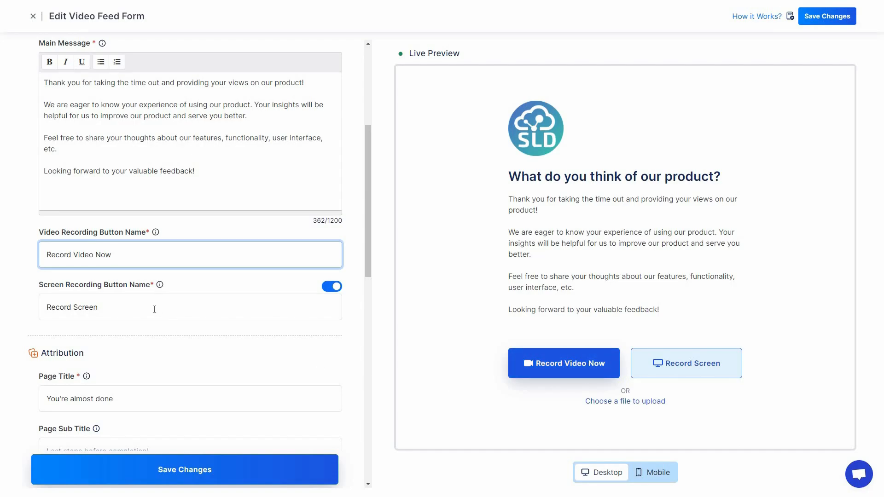
pyautogui.click(134, 311)
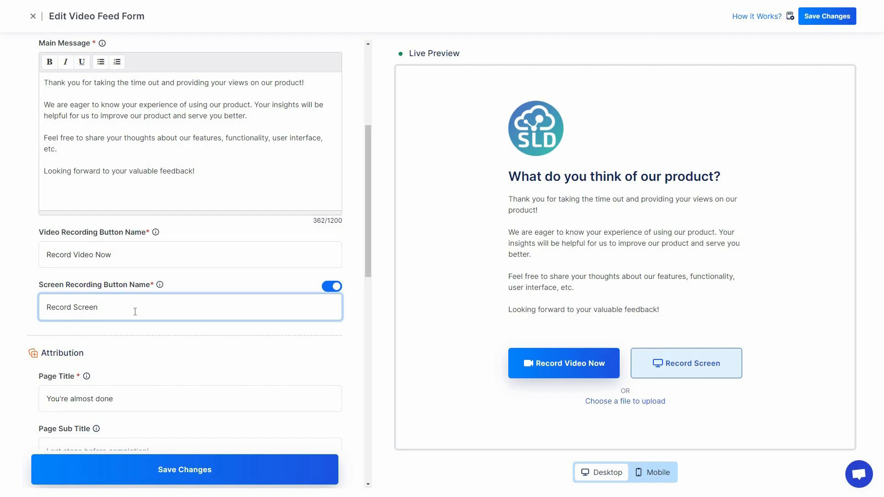
pyautogui.click(329, 288)
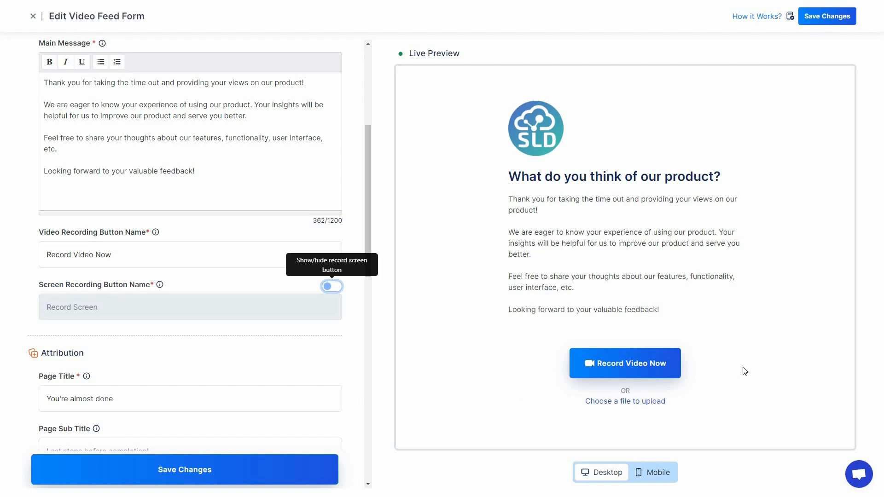
# - Review the Attribution page's title, subtitle and consent text, and turn off Collect Email
pyautogui.scroll(-1, 309, 341)
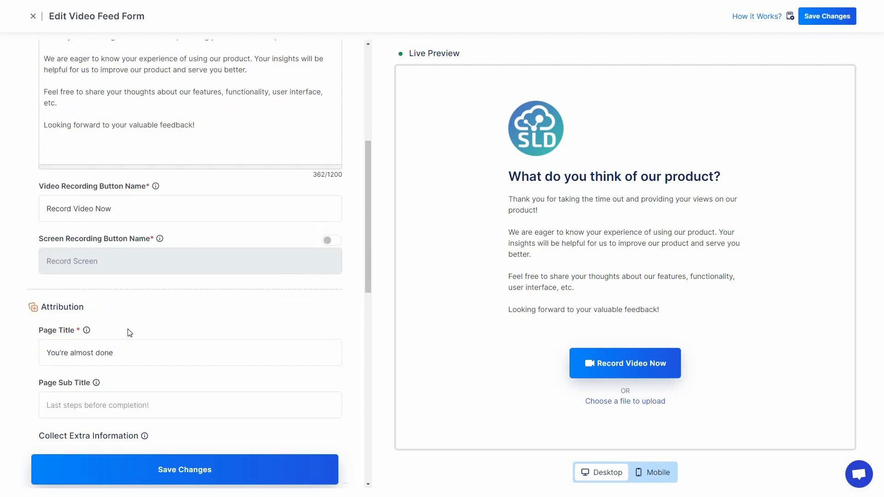
pyautogui.click(142, 359)
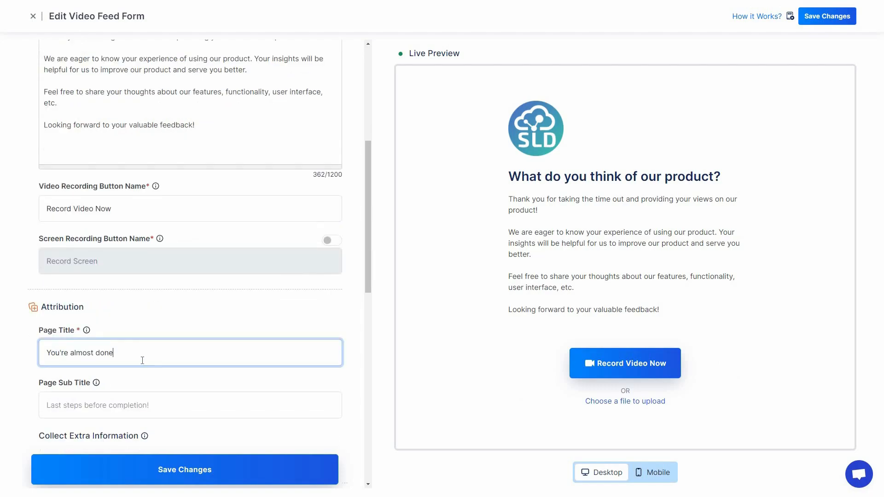
pyautogui.scroll(-1, 214, 359)
pyautogui.click(229, 363)
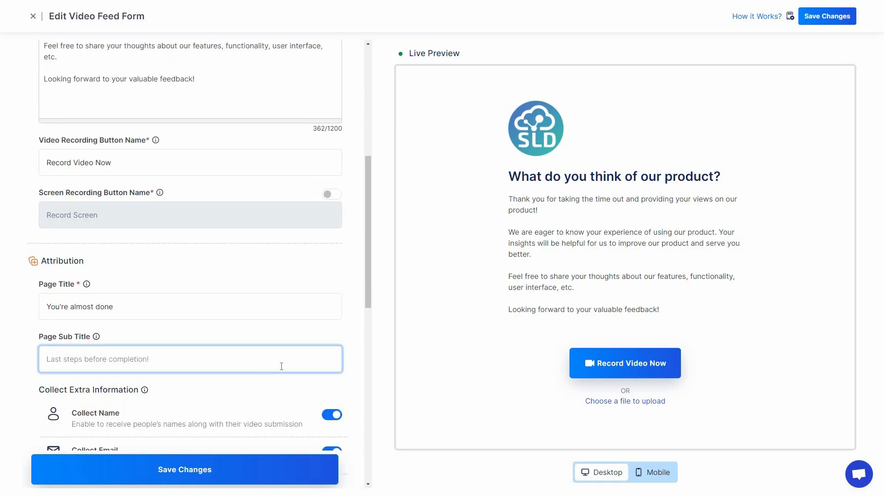
pyautogui.scroll(-2, 358, 358)
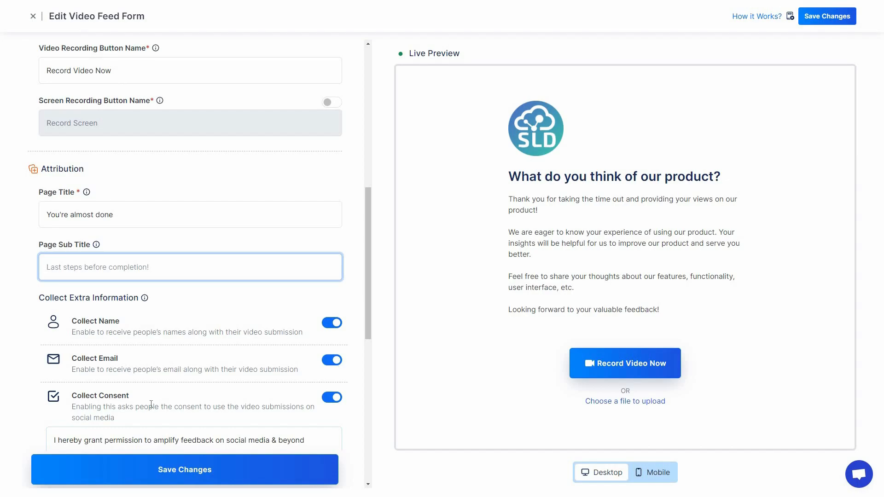
pyautogui.scroll(-1, 319, 395)
pyautogui.click(320, 396)
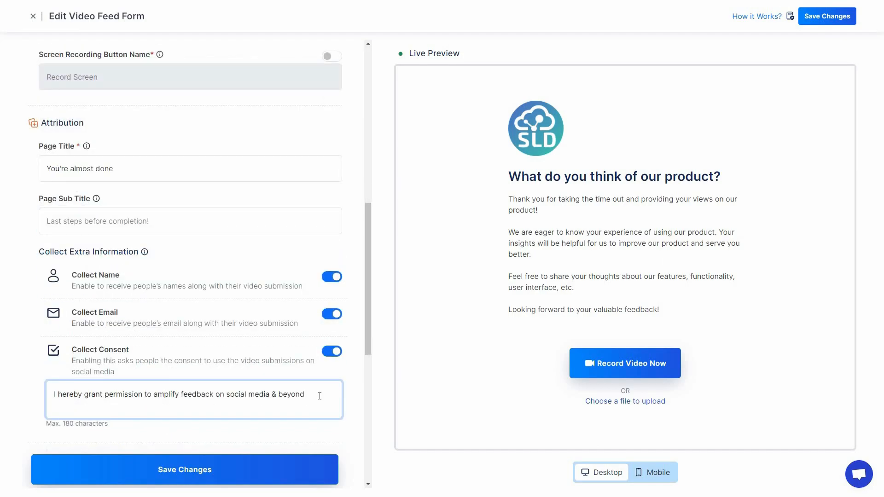
pyautogui.click(339, 321)
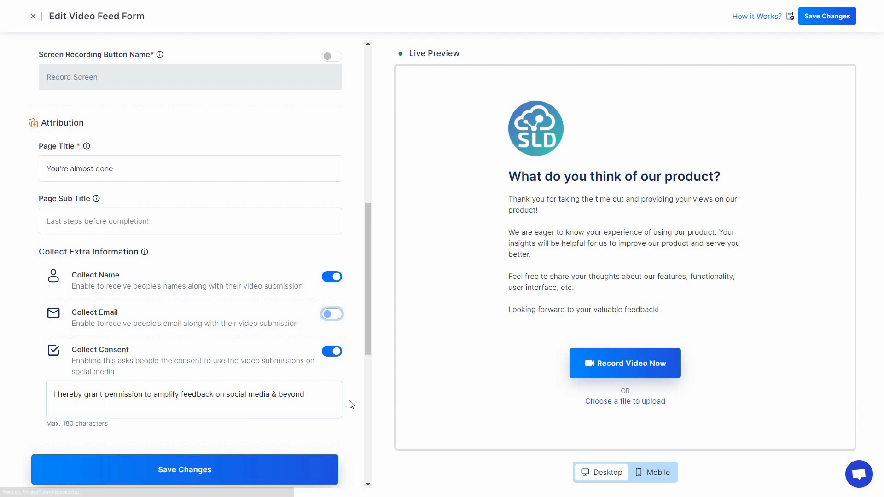
# - Change the Thank You Page's title to "Thanks a lot!"
pyautogui.scroll(-5, 351, 384)
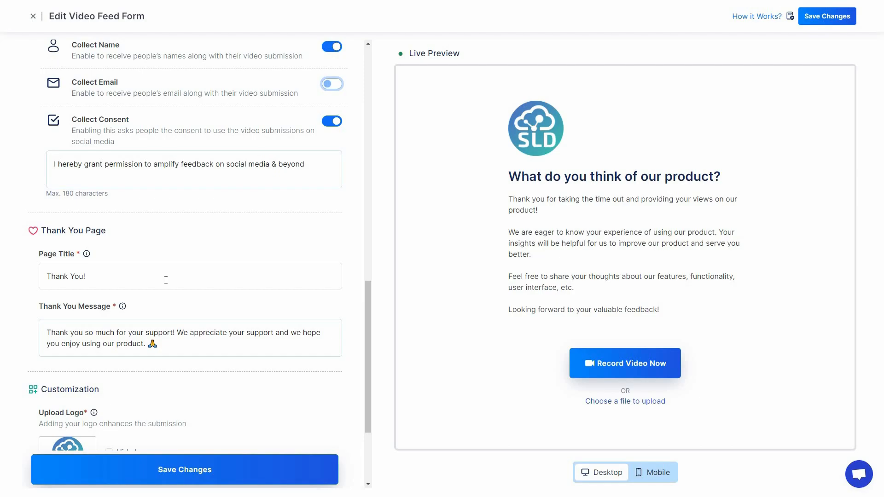
pyautogui.click(123, 280)
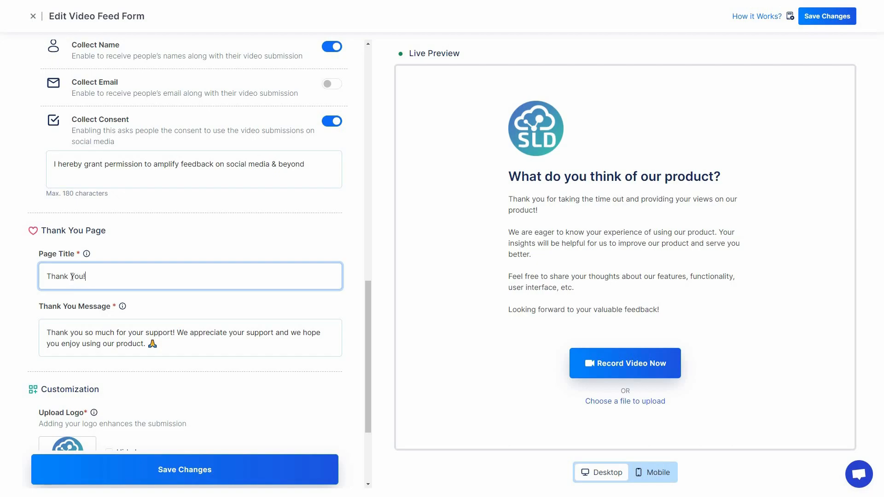
pyautogui.hotkey('ctrl', 'shift', 'Left')
pyautogui.write('s a lot!')
# - Remove the folded-hands emoji from the end of the thank-you message and save the form's changes
pyautogui.click(146, 352)
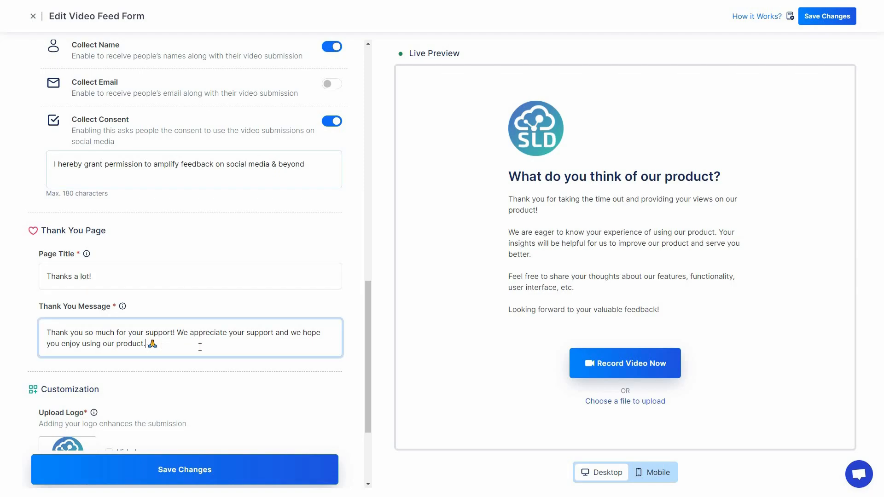
pyautogui.press('Delete')
pyautogui.scroll(-3, 107, 305)
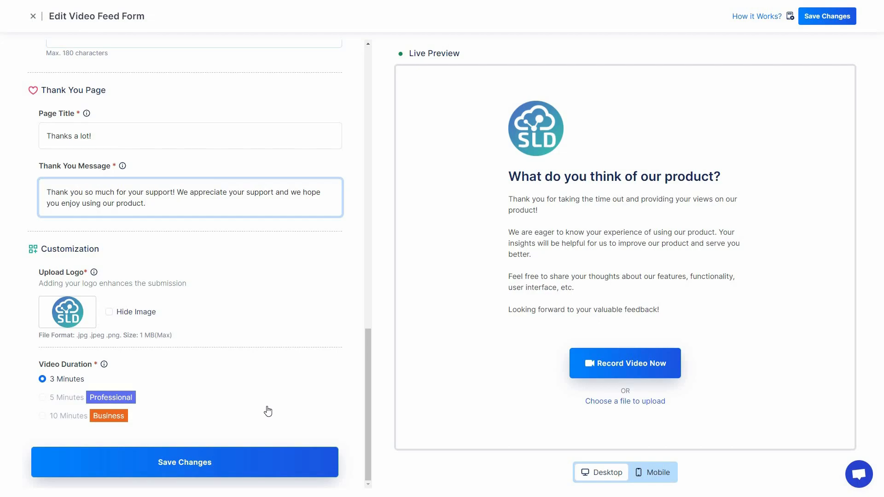
pyautogui.click(220, 462)
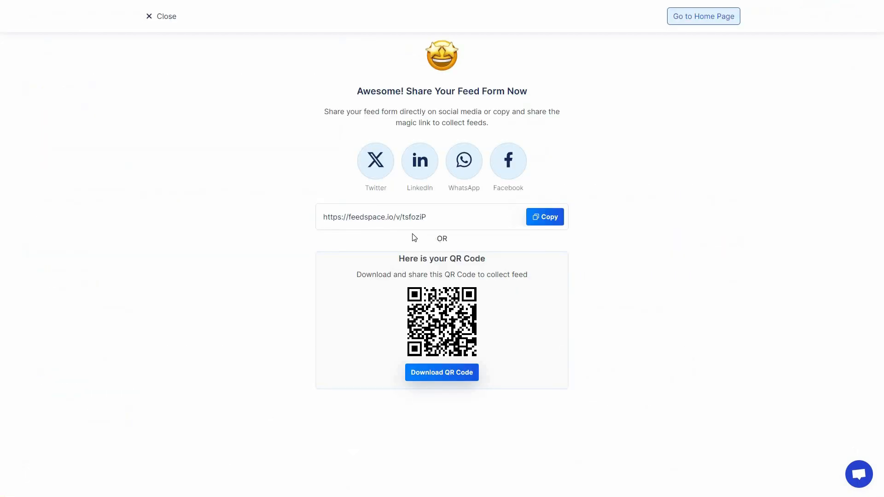
# - Copy the feed form's magic link and open the public form with it
pyautogui.click(539, 225)
pyautogui.click(539, 224)
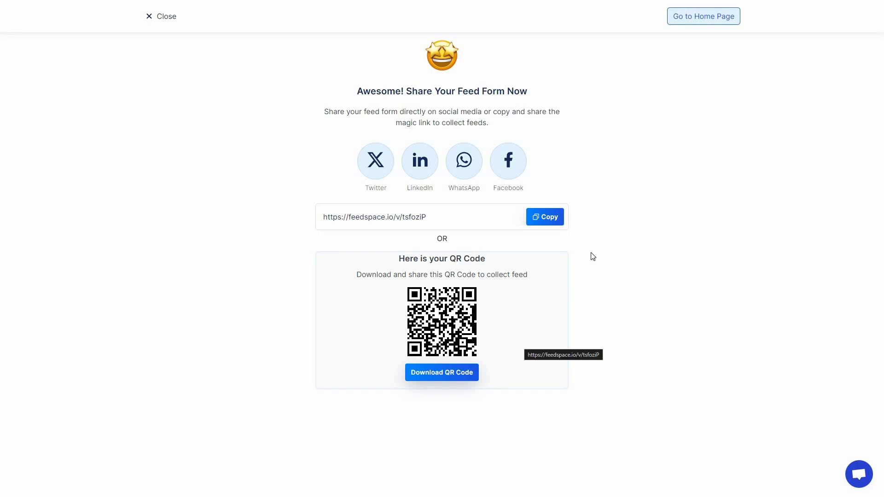
pyautogui.click(544, 220)
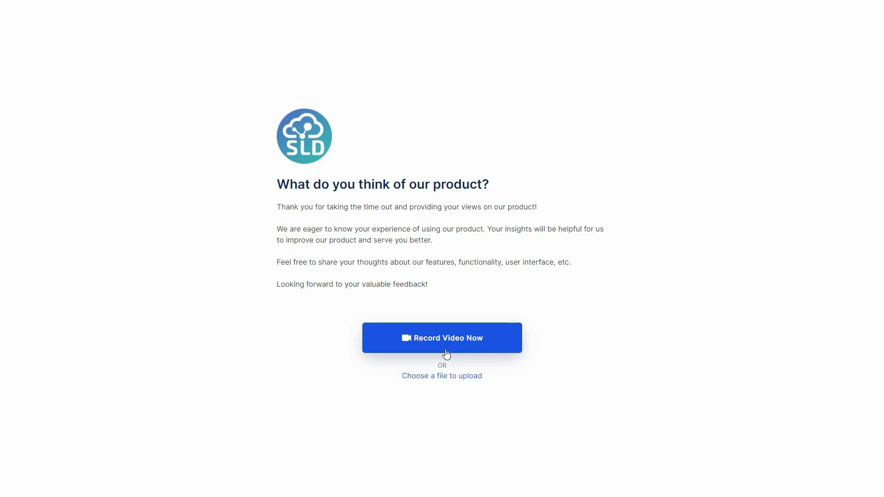
# - Upload a video file through the public form, enter the submitter's name, and submit the testimonial
pyautogui.click(457, 382)
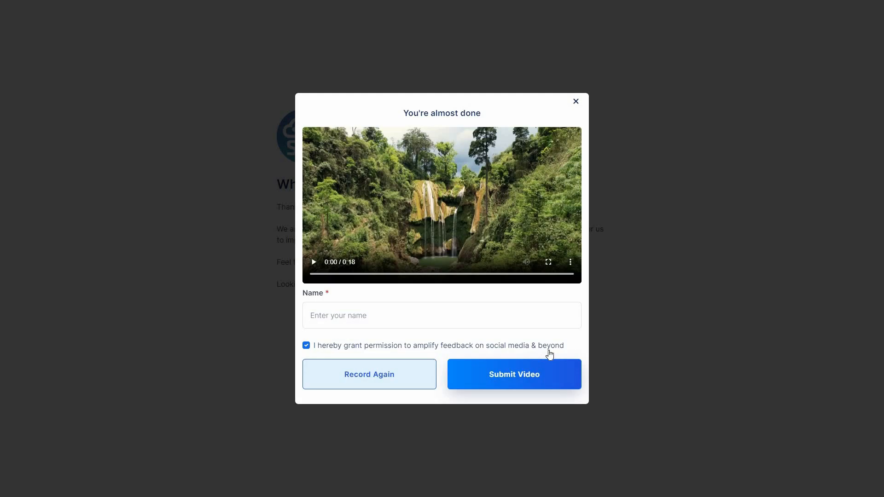
pyautogui.click(530, 384)
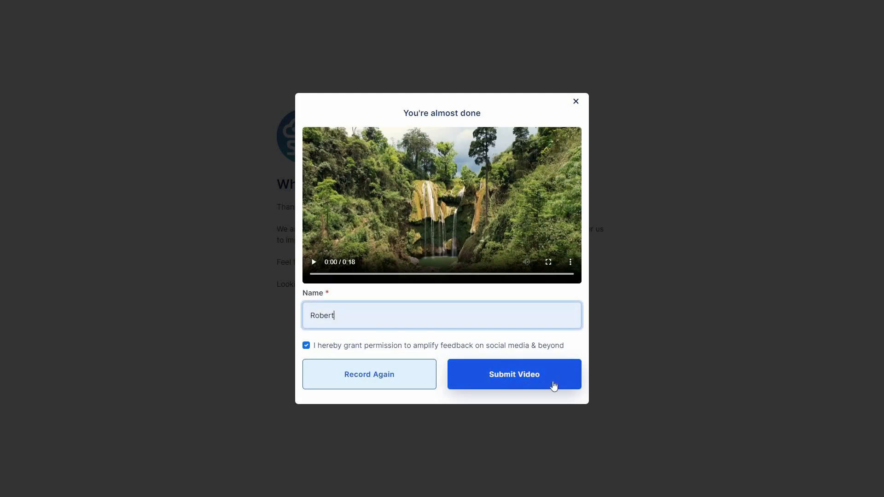
pyautogui.click(553, 381)
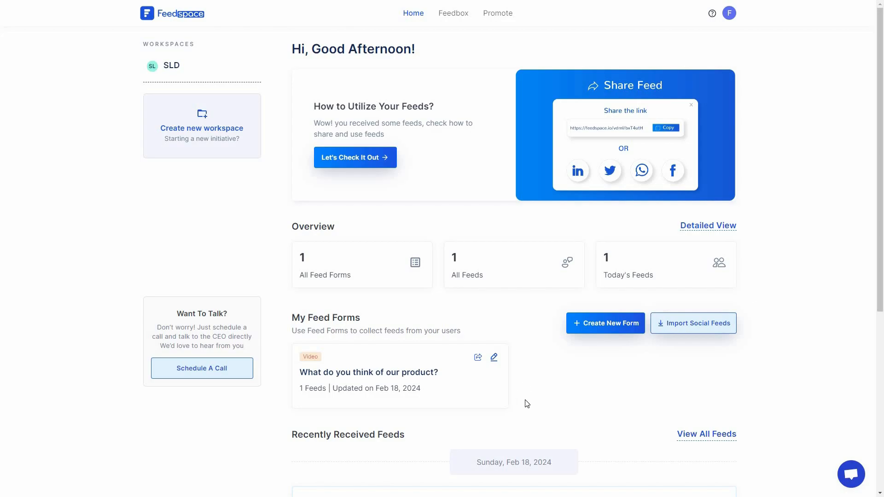
# - Mark the newly received video feed as a favourite and copy its share link
pyautogui.scroll(-5, 527, 405)
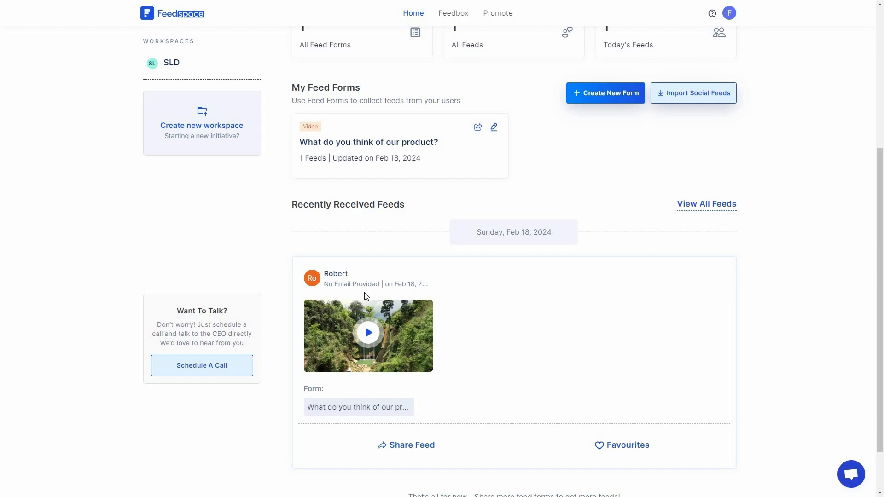
pyautogui.click(625, 450)
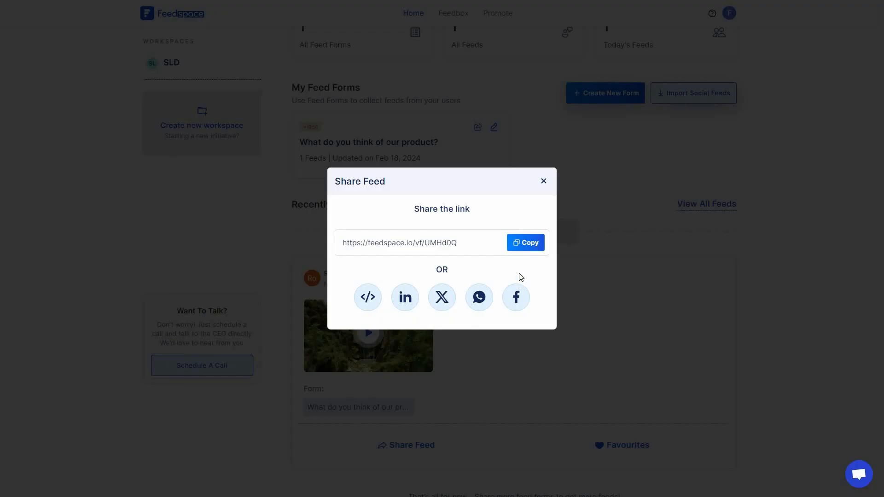
pyautogui.click(526, 246)
# - View the video feed's embed code, close its sharing options, and open the Feedbox
pyautogui.click(370, 305)
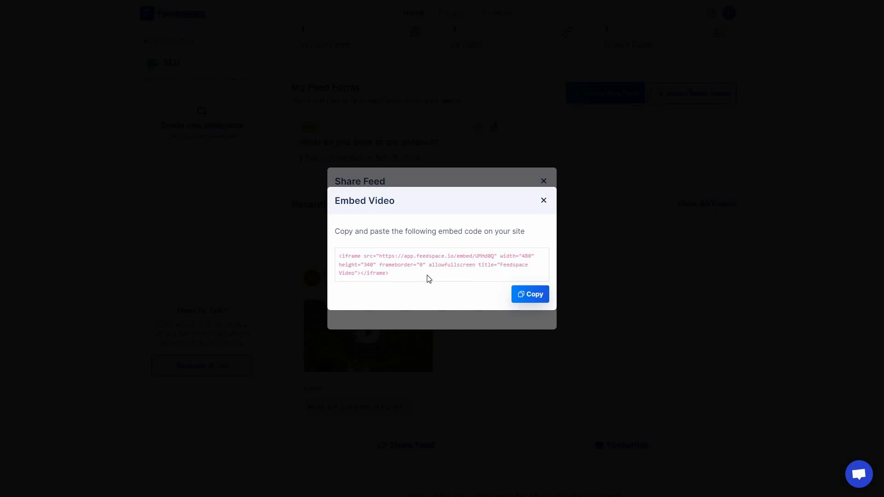
pyautogui.click(544, 200)
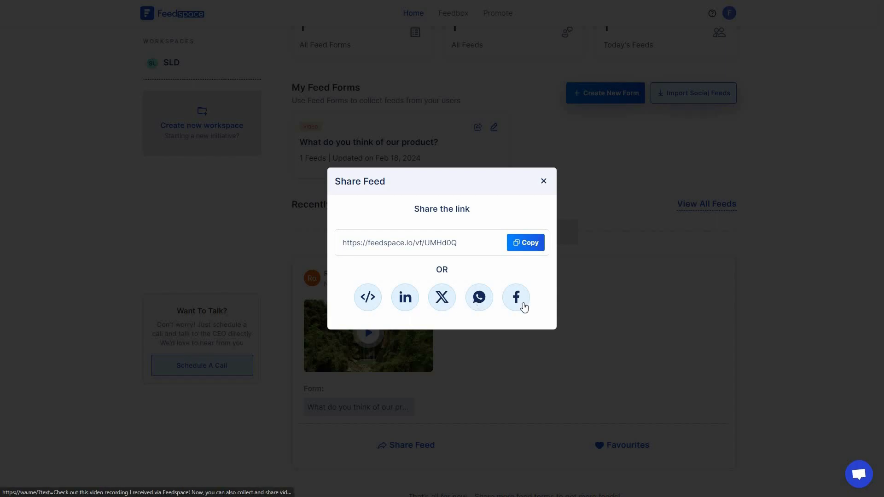
pyautogui.click(543, 182)
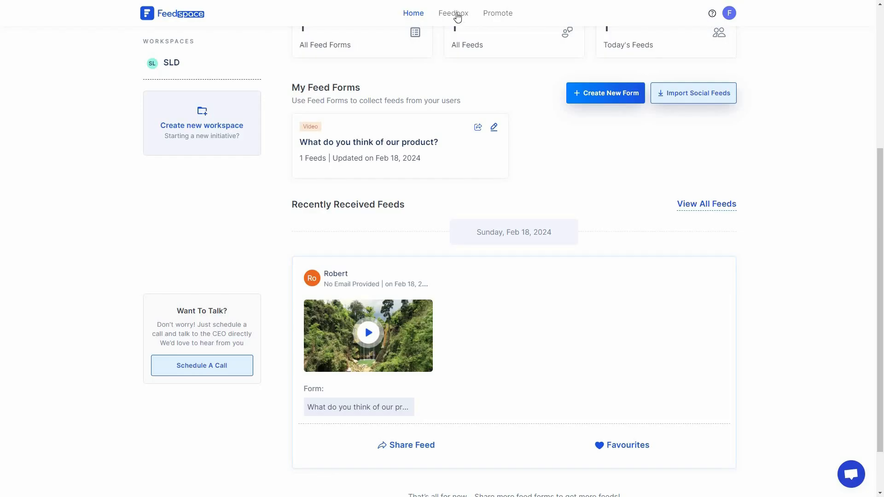
pyautogui.click(454, 14)
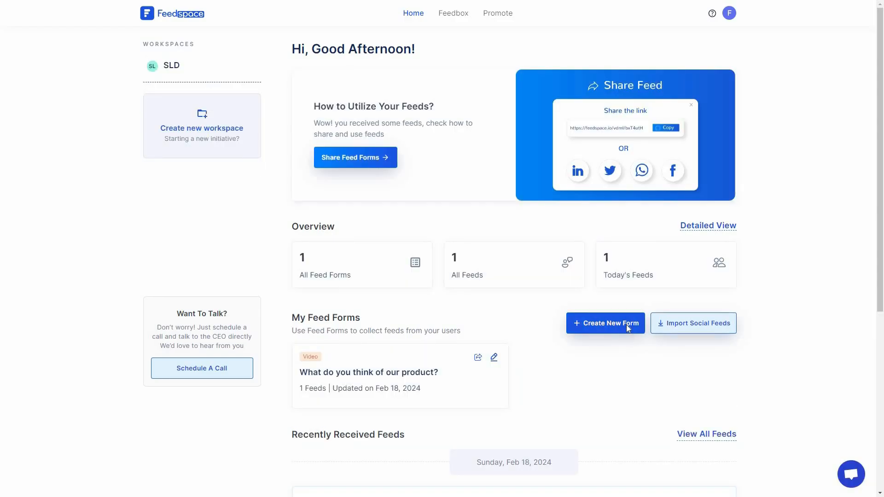
# - Start creating a new Audio Feed Form from the home page
pyautogui.click(626, 324)
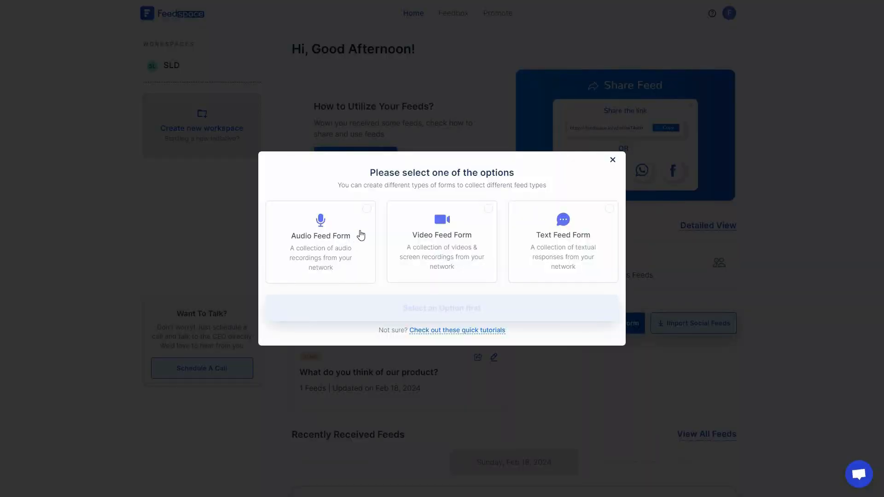
pyautogui.click(367, 210)
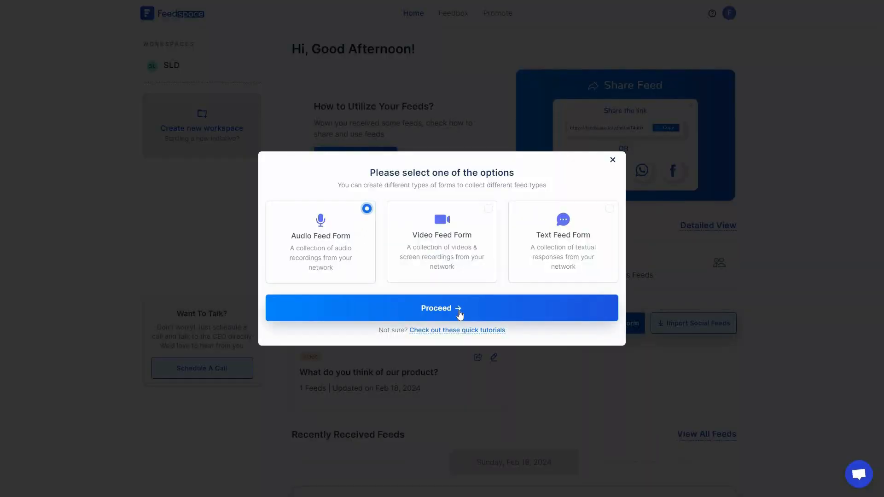
pyautogui.click(473, 310)
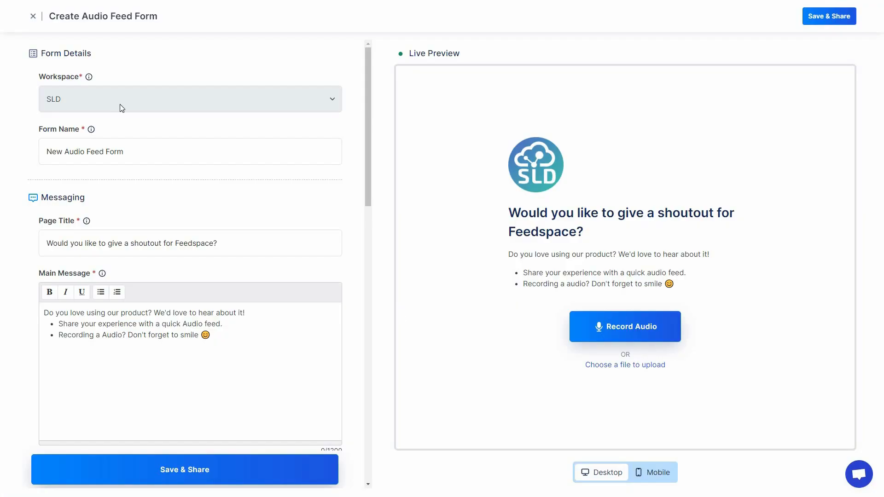
# - Examine the audio form's name, page title and main message alongside the live preview
pyautogui.click(144, 153)
pyautogui.scroll(-1, 223, 195)
pyautogui.click(524, 221)
pyautogui.moveTo(595, 235); pyautogui.dragTo(607, 243)
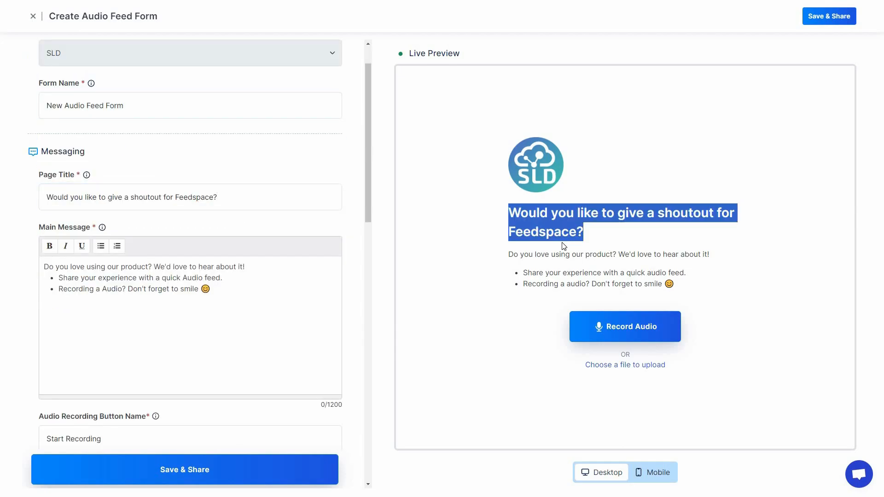
pyautogui.click(608, 248)
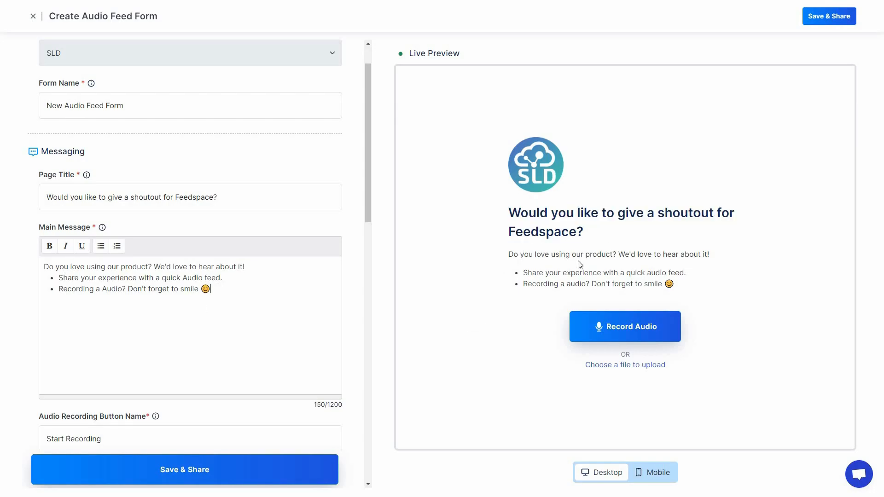
pyautogui.moveTo(697, 288); pyautogui.dragTo(242, 291)
pyautogui.scroll(-2, 241, 291)
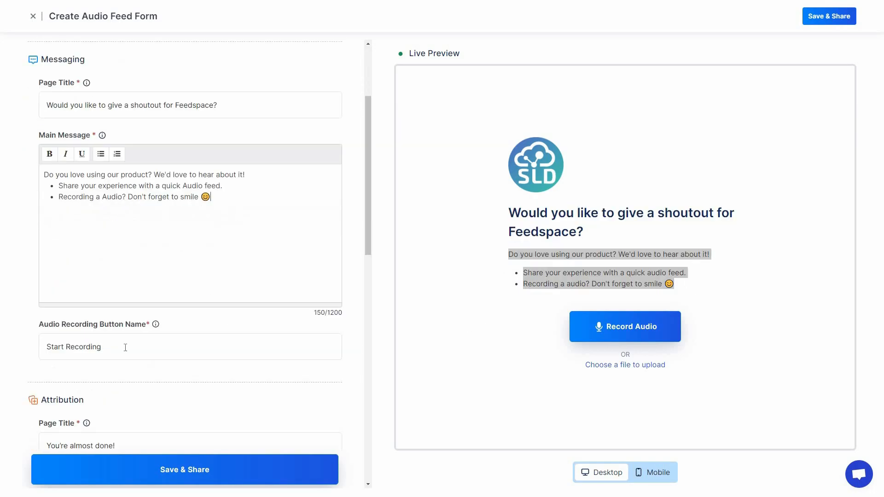
# - Review the audio form's recording button name, attribution, thank-you and customization settings, and close the form without saving
pyautogui.click(338, 346)
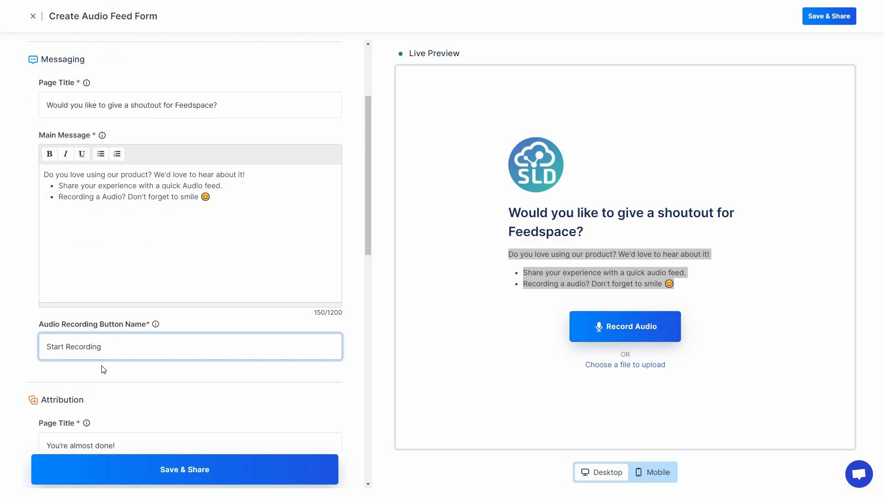
pyautogui.scroll(-3, 81, 322)
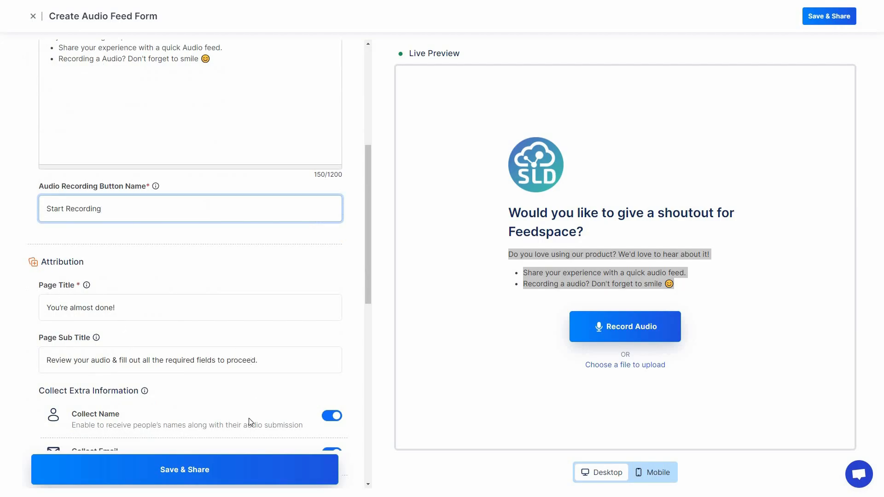
pyautogui.scroll(-3, 251, 424)
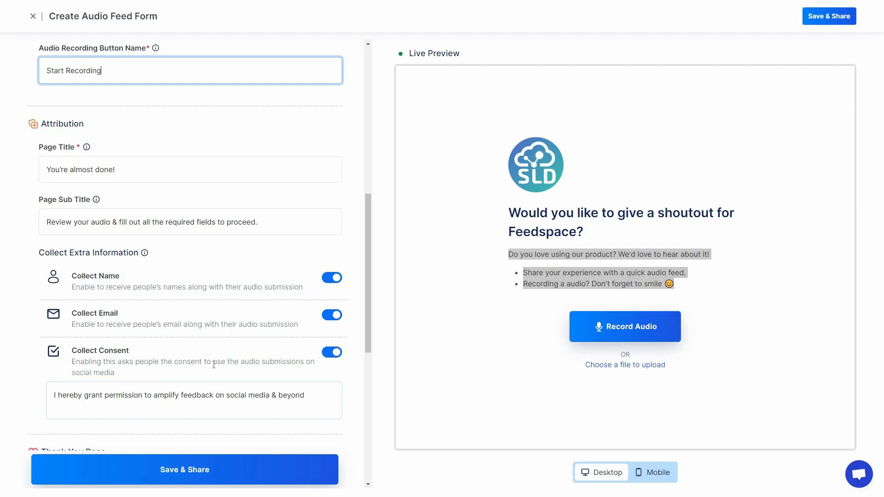
pyautogui.scroll(-4, 221, 388)
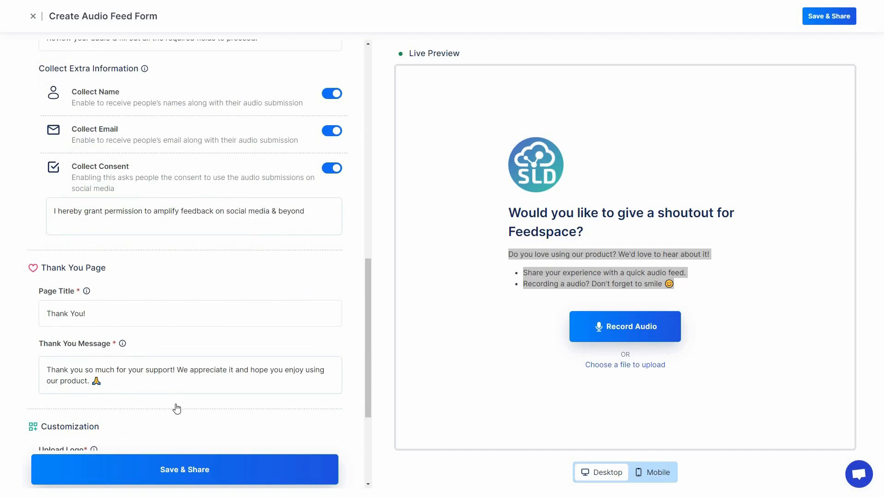
pyautogui.scroll(-4, 167, 331)
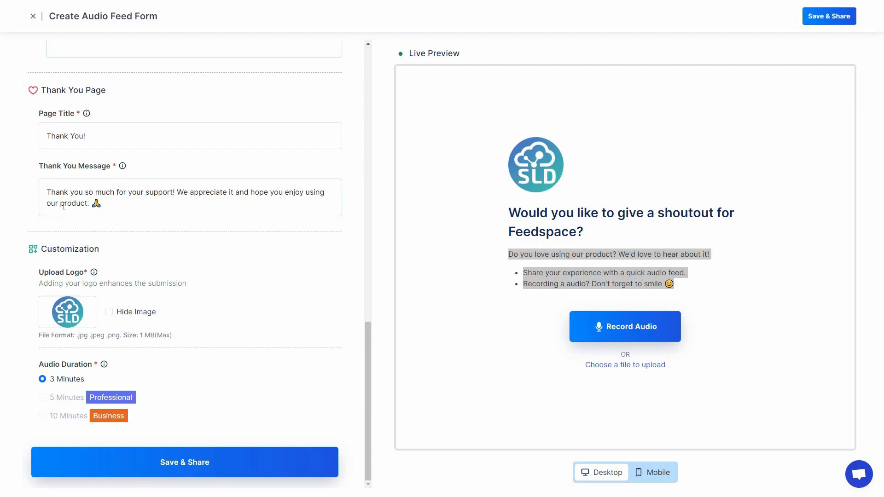
pyautogui.click(34, 17)
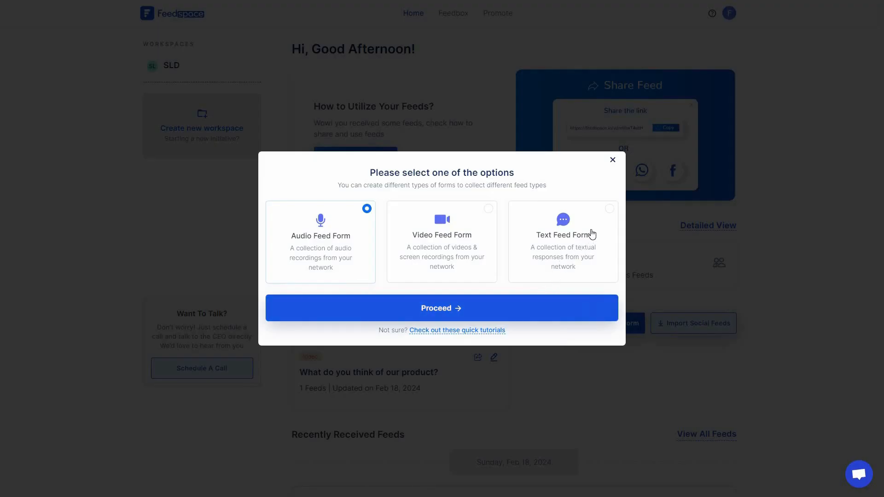
# - Start a new Text Feed Form and examine its name, description, popup title, question, comments and submit button fields
pyautogui.click(612, 261)
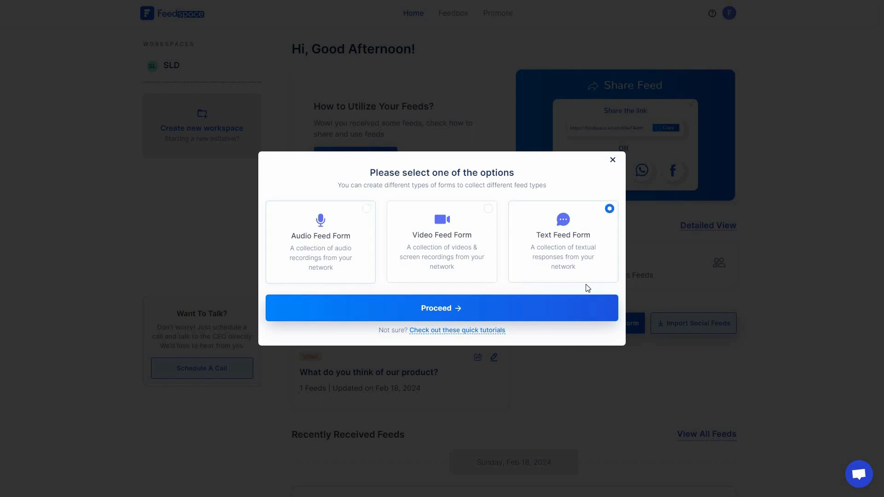
pyautogui.click(489, 309)
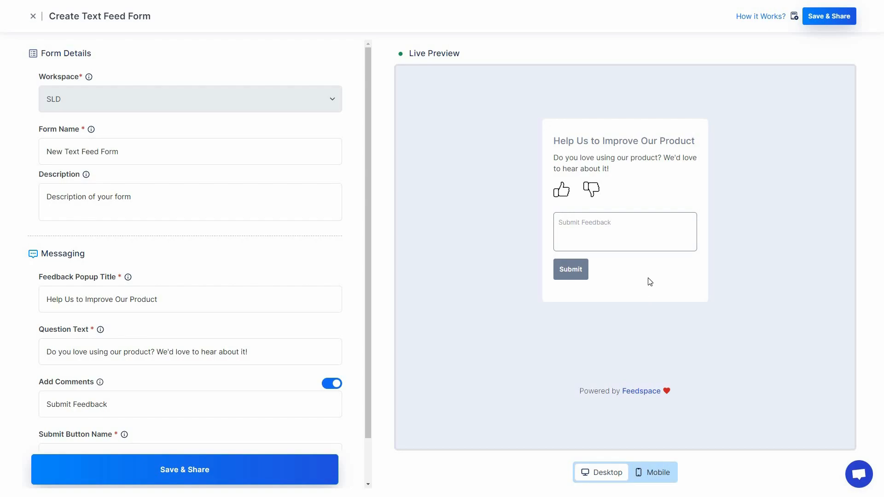
pyautogui.click(166, 152)
pyautogui.press('Tab')
pyautogui.scroll(-1, 192, 256)
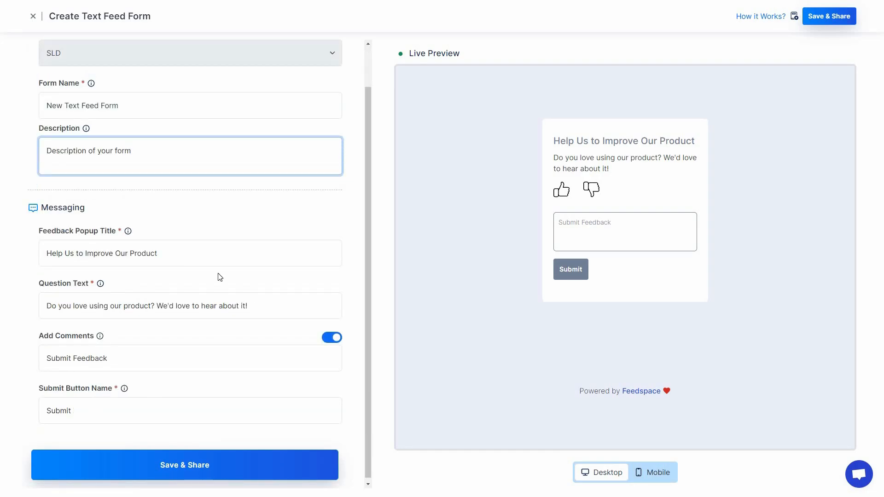
pyautogui.click(259, 317)
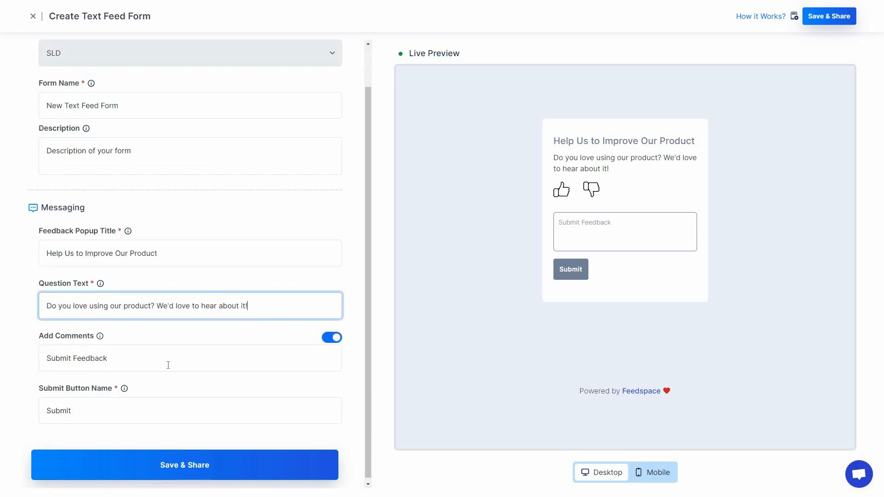
pyautogui.click(606, 224)
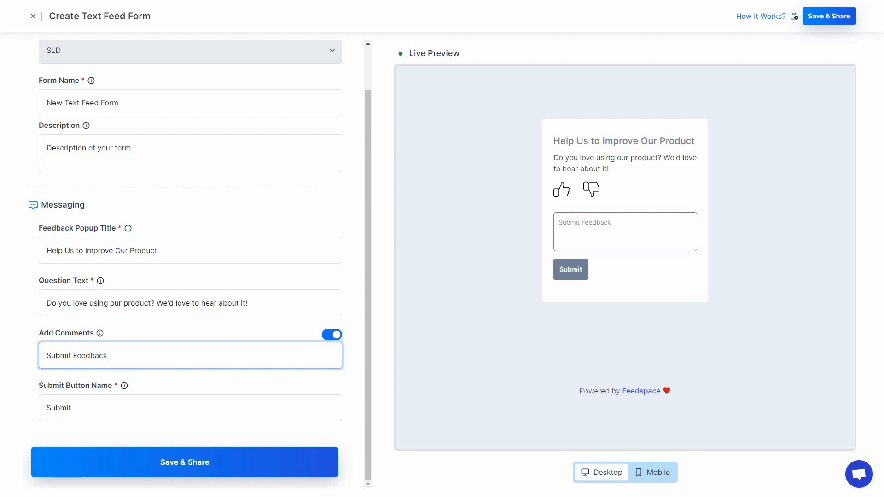
pyautogui.click(129, 409)
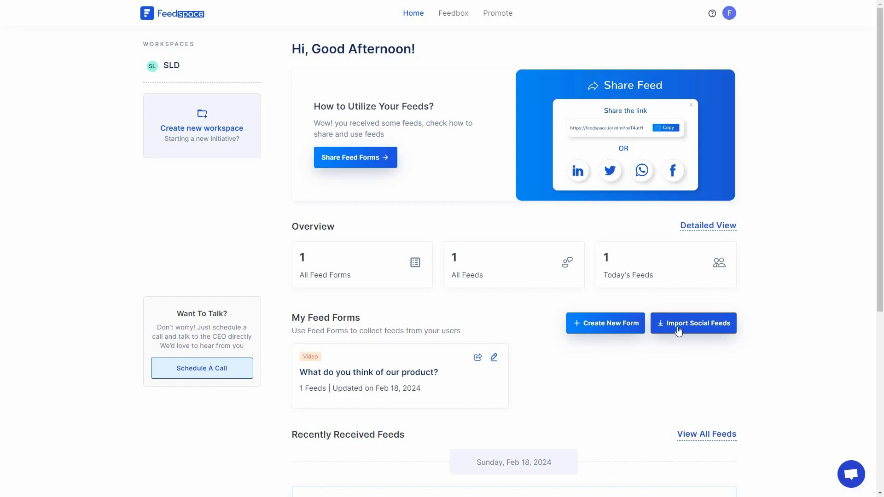
# - Examine the social feed import options for Google, Product Hunt, Trustpilot and Facebook, and close them
pyautogui.click(723, 326)
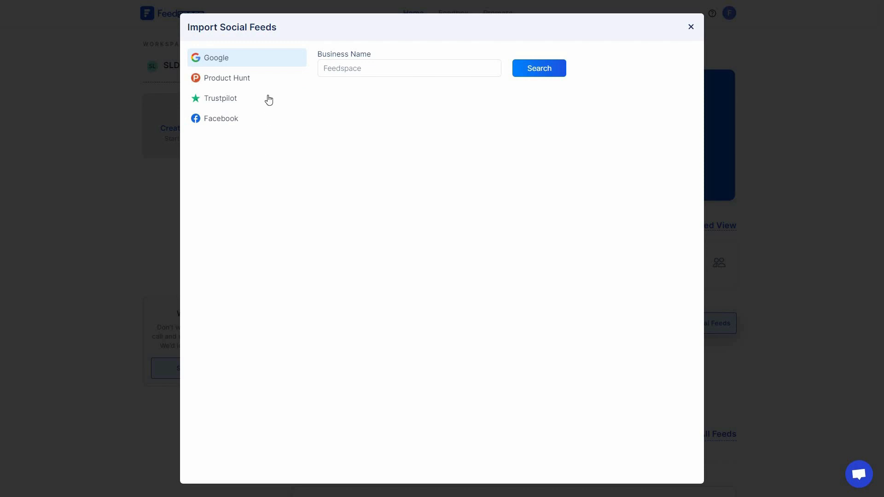
pyautogui.click(345, 68)
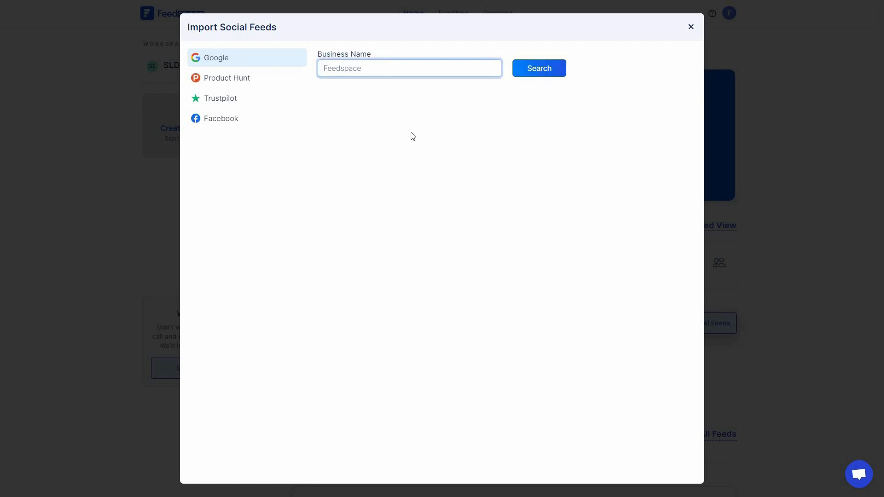
pyautogui.click(248, 81)
pyautogui.click(235, 105)
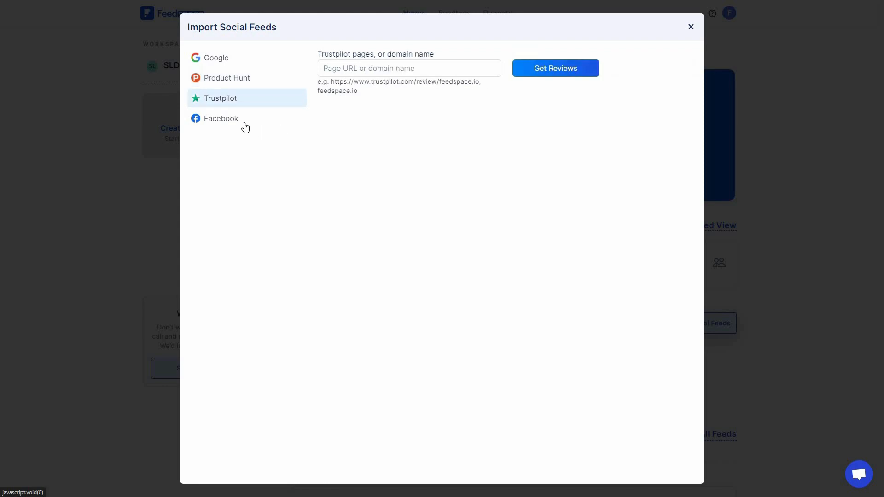
pyautogui.click(246, 127)
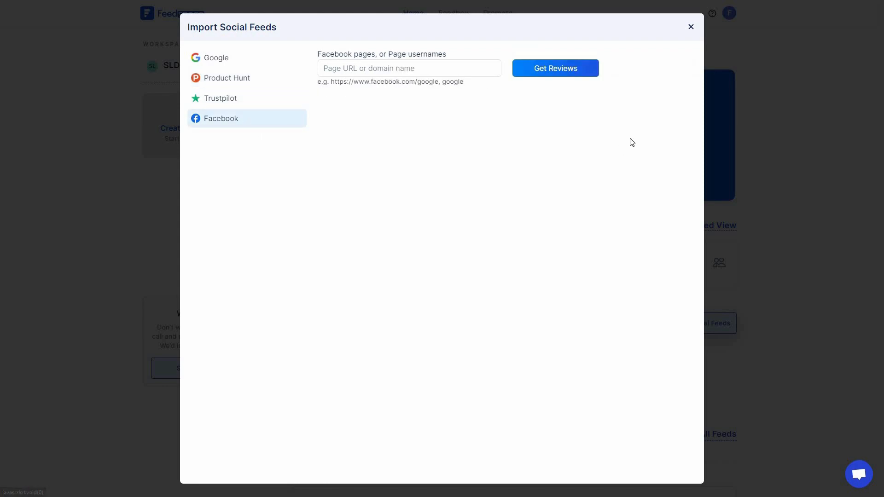
pyautogui.press('Escape')
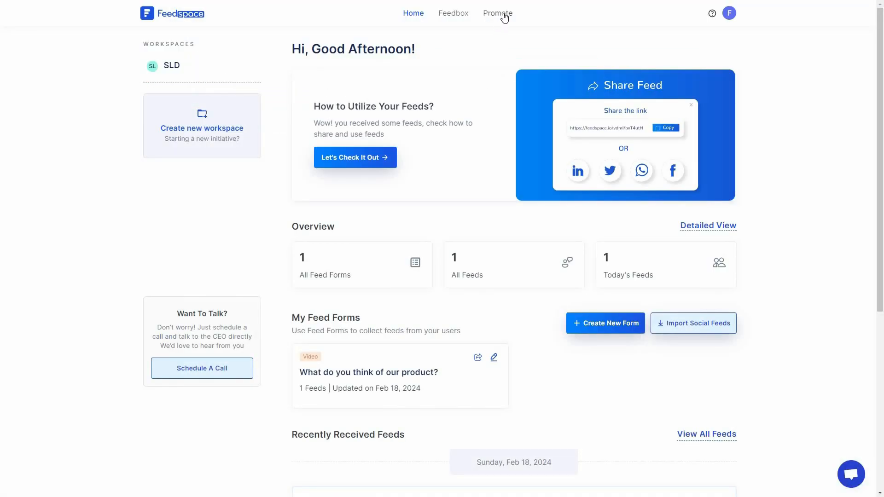
# - Open the Promote page, and look through all columns of Feedspace's public roadmap
pyautogui.click(504, 17)
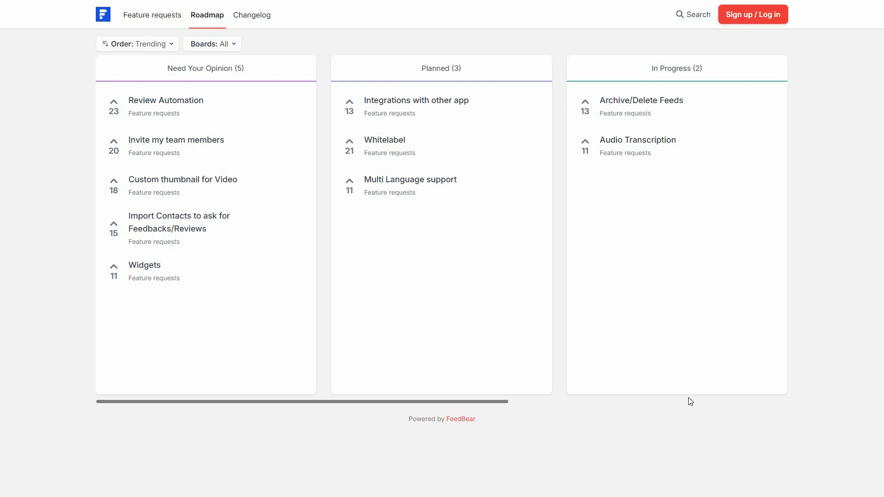
pyautogui.hscroll(3, 688, 398)
pyautogui.hscroll(4, 558, 81)
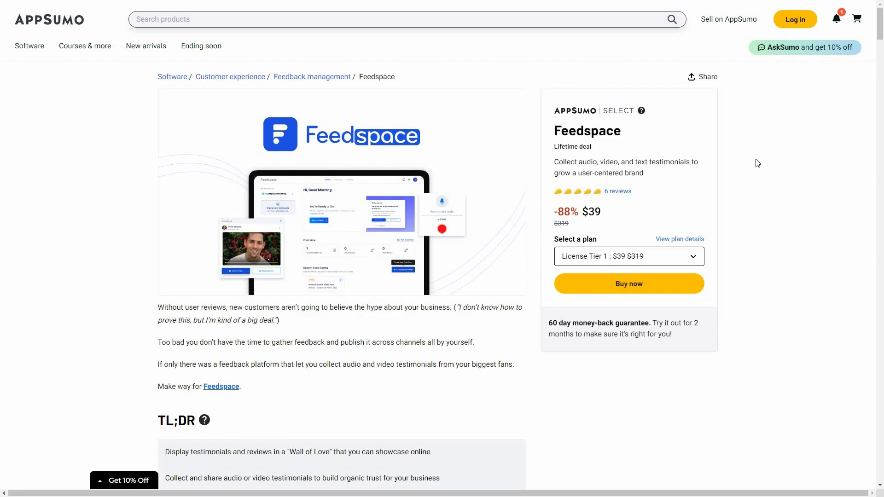
# - Compare the license tiers under Plans & features on the AppSumo deal page and view the third plan card's tier choices
pyautogui.scroll(-2, 493, 332)
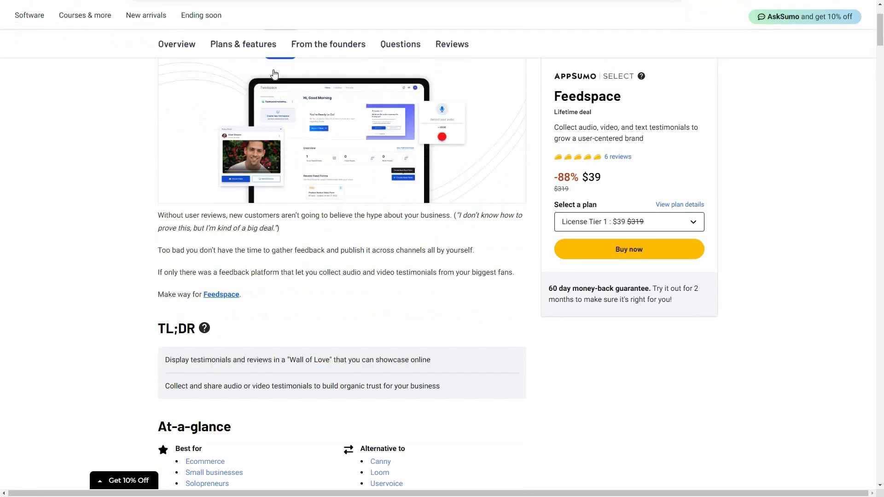
pyautogui.click(247, 19)
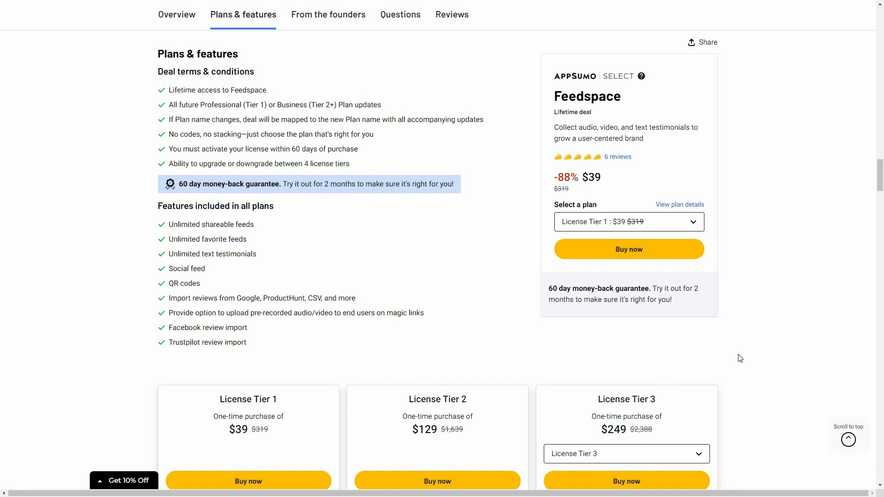
pyautogui.scroll(-2, 764, 322)
pyautogui.scroll(-2, 766, 318)
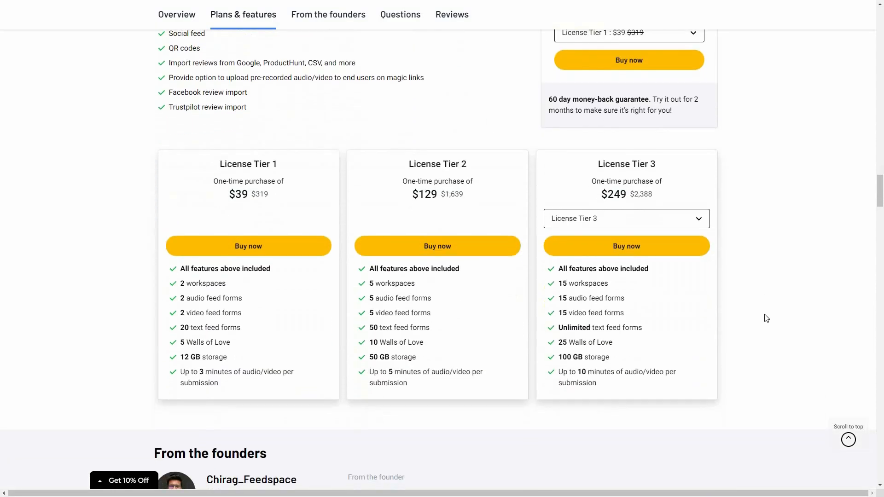
pyautogui.click(690, 219)
pyautogui.click(607, 262)
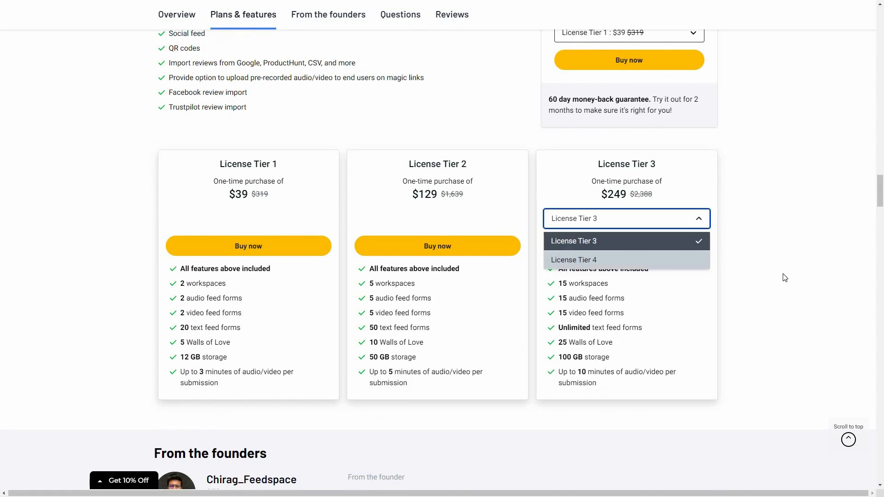